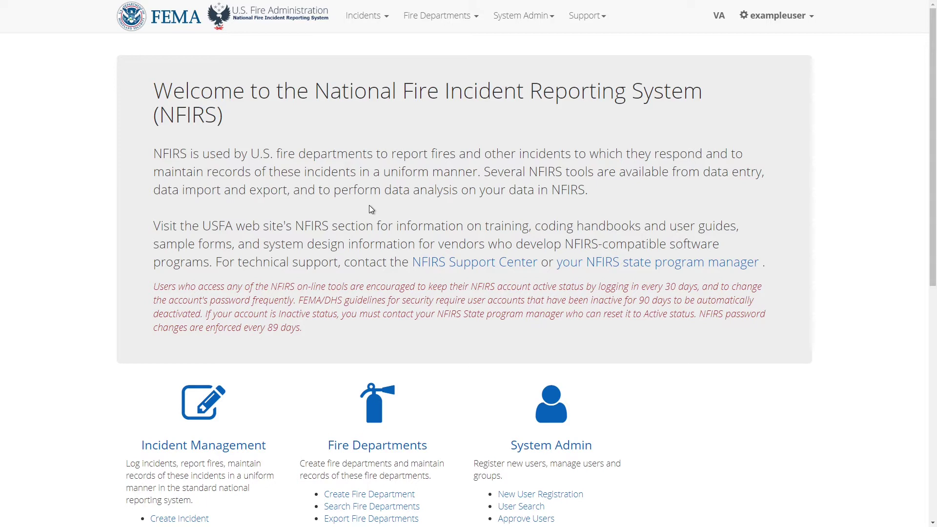
Search incidents for the Virginia fire department group in year 2020 and scroll the results
{"action": "left_click", "coordinate": [362, 24]}
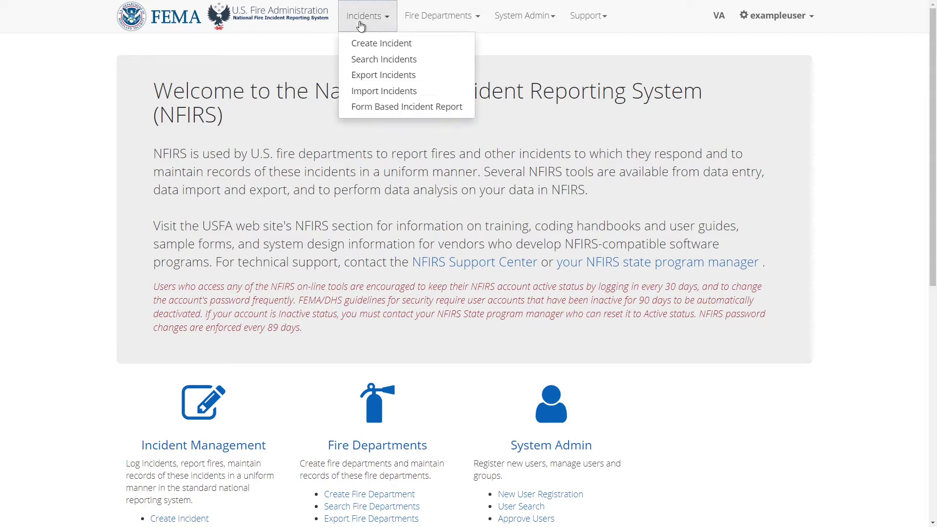
{"action": "left_click", "coordinate": [383, 60]}
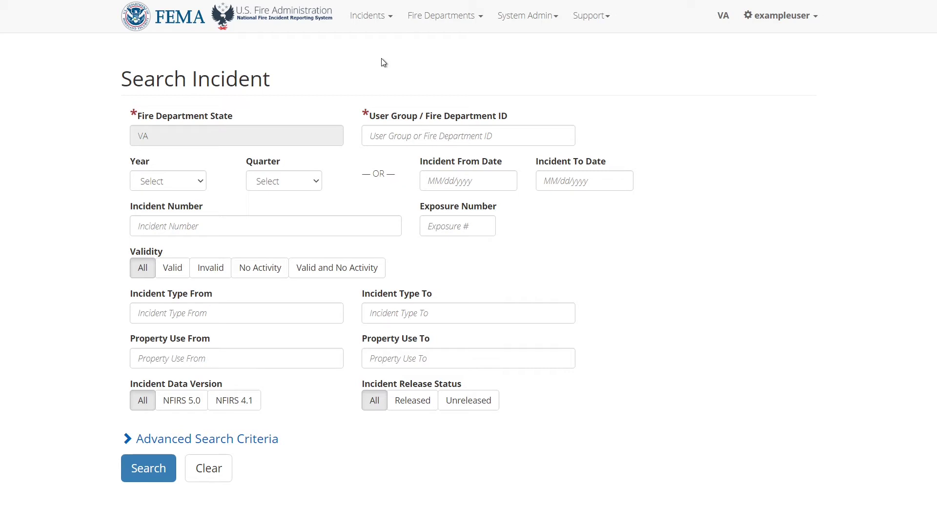
{"action": "left_click", "coordinate": [371, 136]}
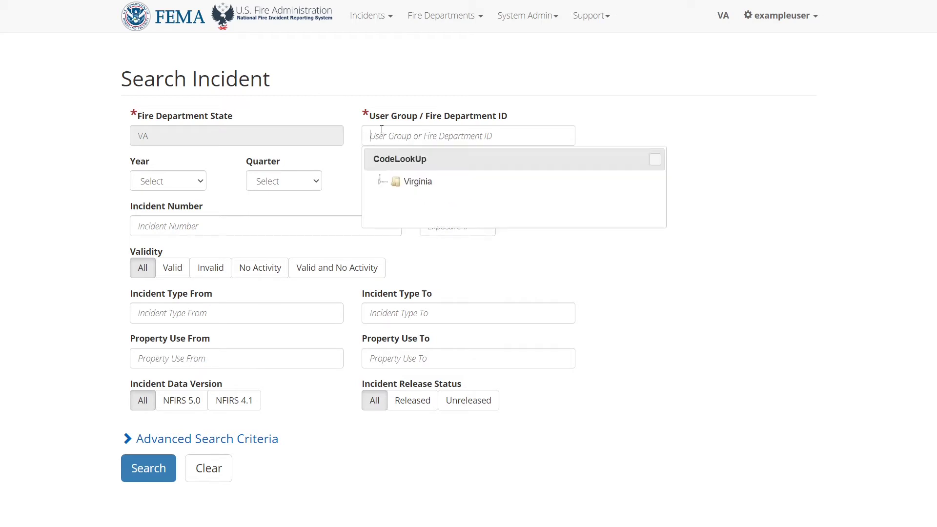
{"action": "left_click", "coordinate": [400, 183]}
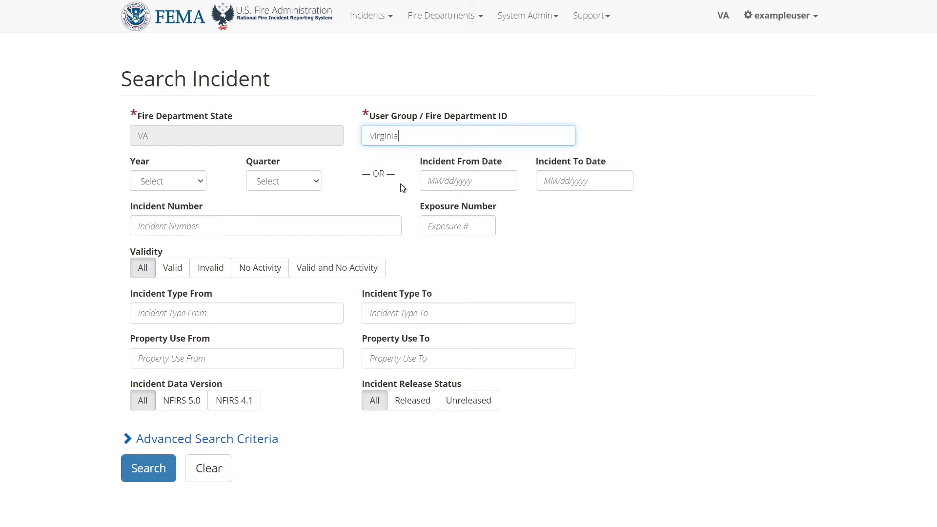
{"action": "left_click", "coordinate": [167, 181]}
{"action": "left_click", "coordinate": [168, 422]}
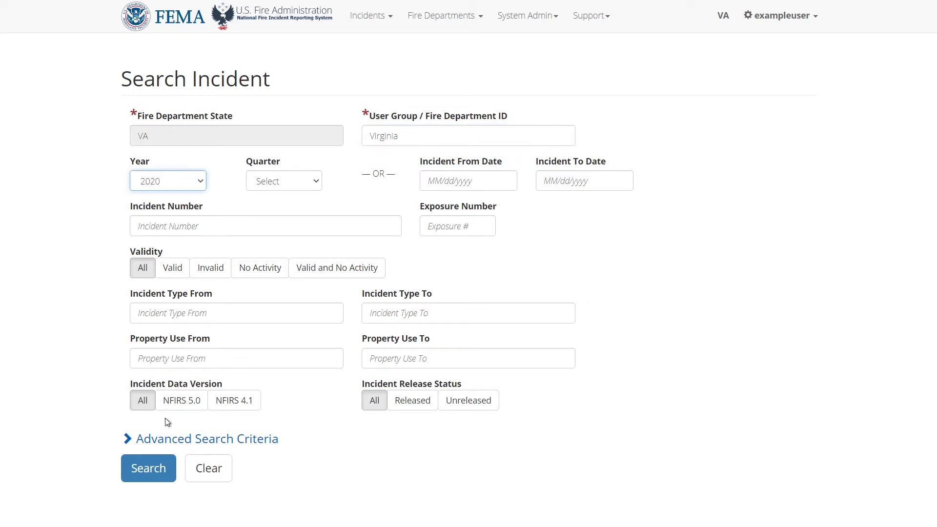
{"action": "left_click", "coordinate": [151, 470]}
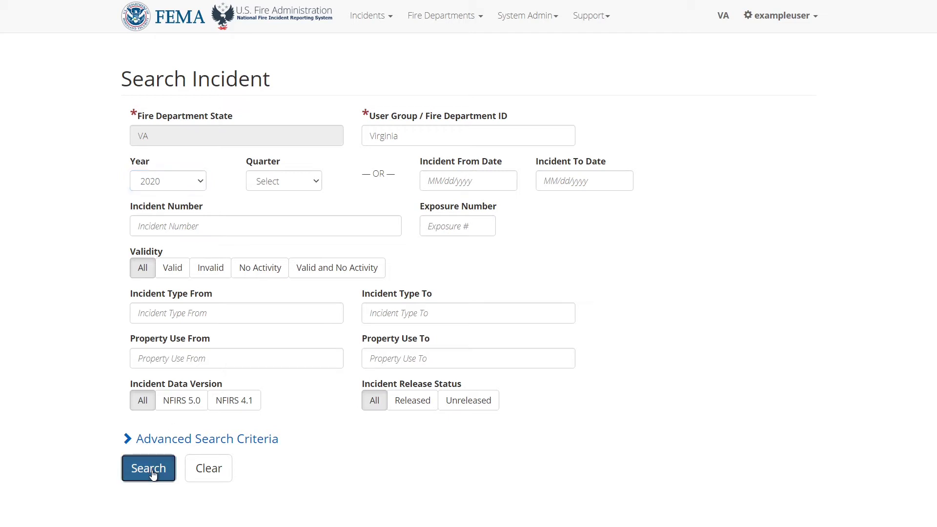
{"action": "scroll", "coordinate": [66, 452], "scroll_direction": "down", "scroll_amount": 4}
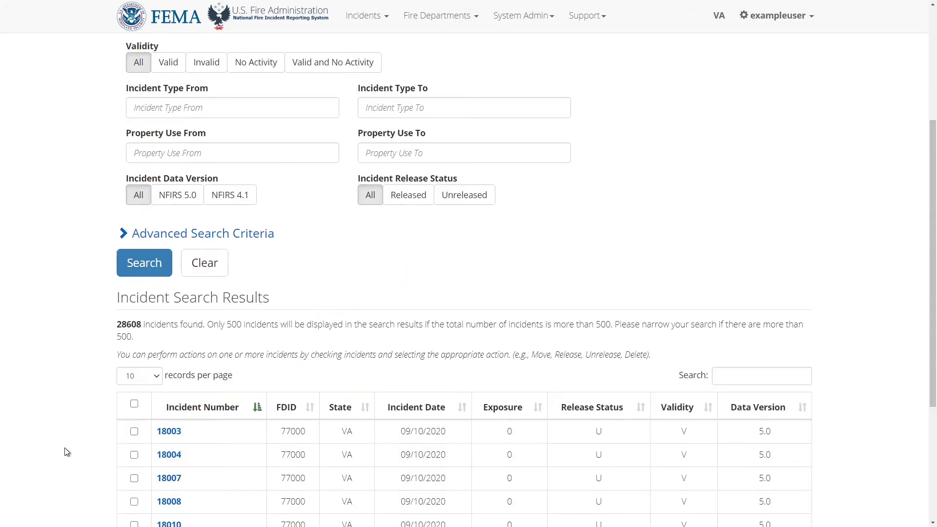
{"action": "scroll", "coordinate": [72, 444], "scroll_direction": "down", "scroll_amount": 4}
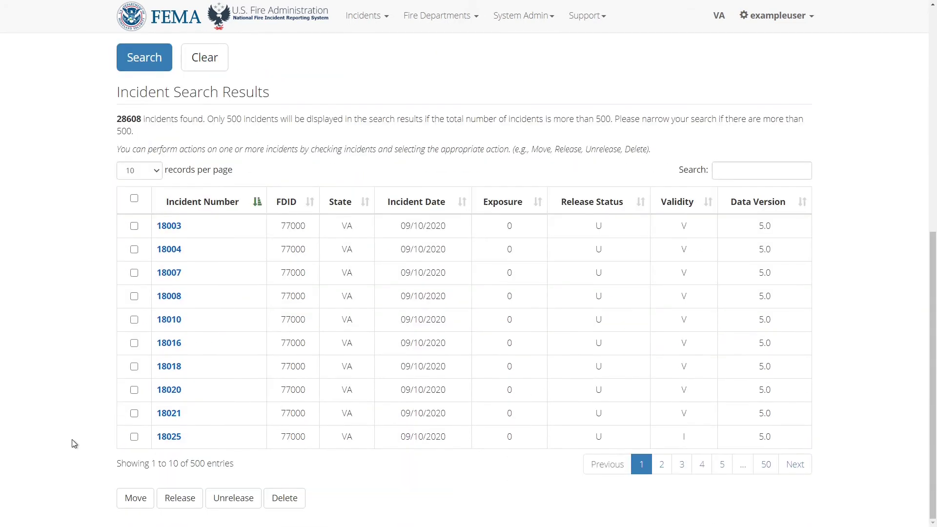
Open incident 18003 (09/10/2020, Roanoke Dept. of Fire-EMS) from the results table
{"action": "left_click", "coordinate": [167, 227]}
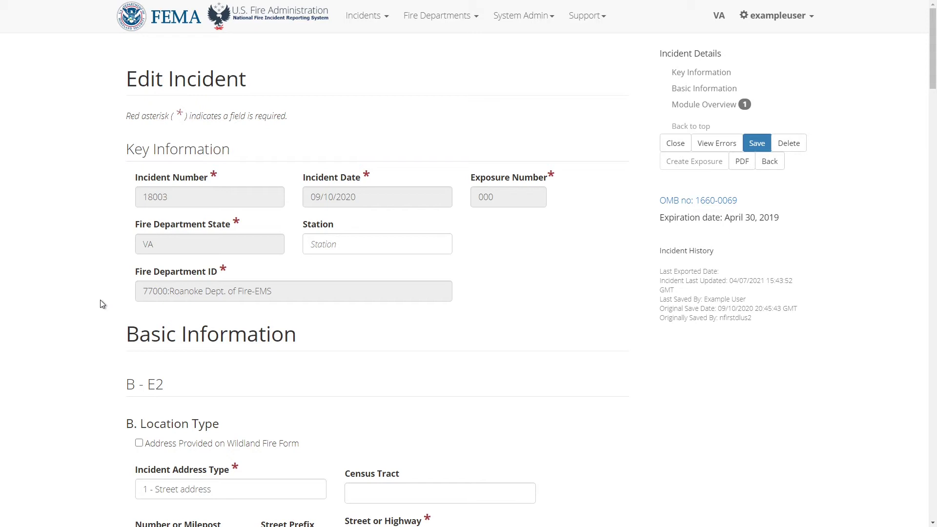
Set the incident address type to 6 - Directions and select the existing cross-street text
{"action": "scroll", "coordinate": [100, 299], "scroll_direction": "down", "scroll_amount": 6}
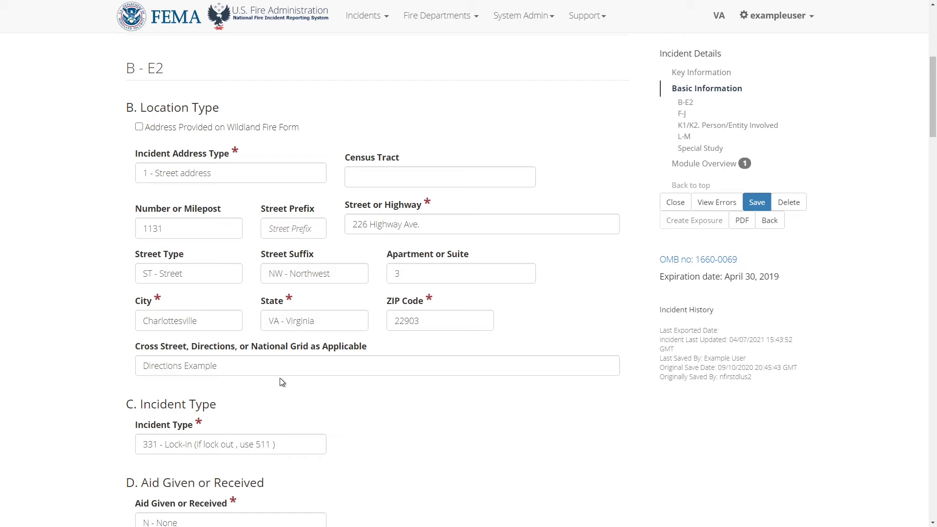
{"action": "left_click", "coordinate": [226, 169]}
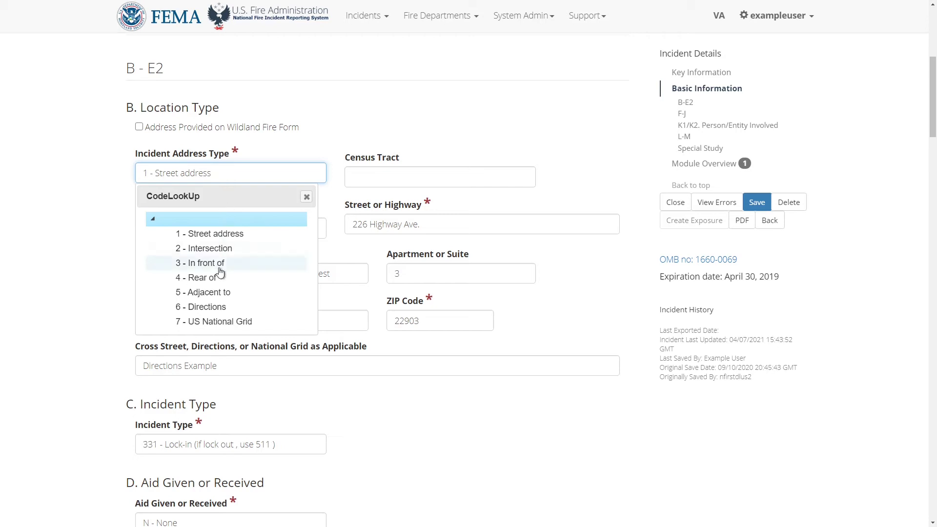
{"action": "left_click", "coordinate": [218, 307]}
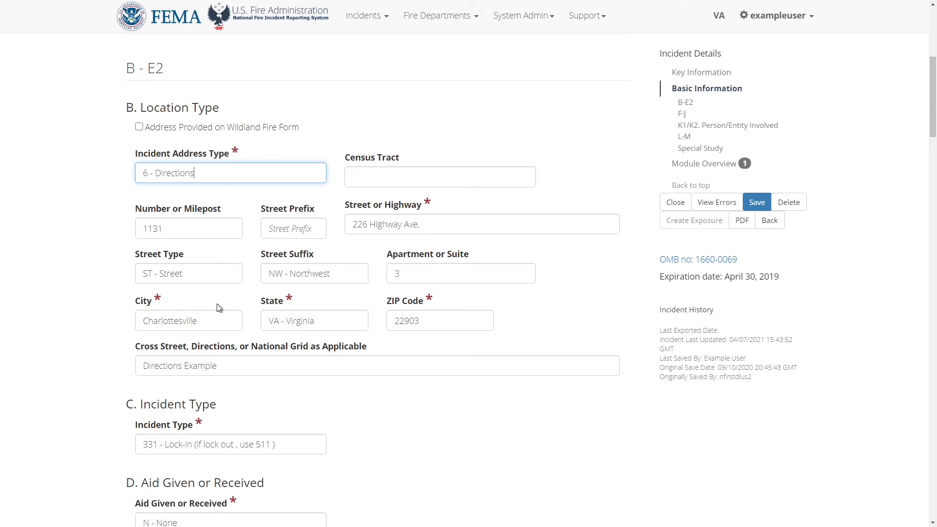
{"action": "triple_click", "coordinate": [140, 365]}
Enter 'Another Example Directions' as the cross-street directions and save incident 18003
{"action": "type", "text": "Another Ex"}
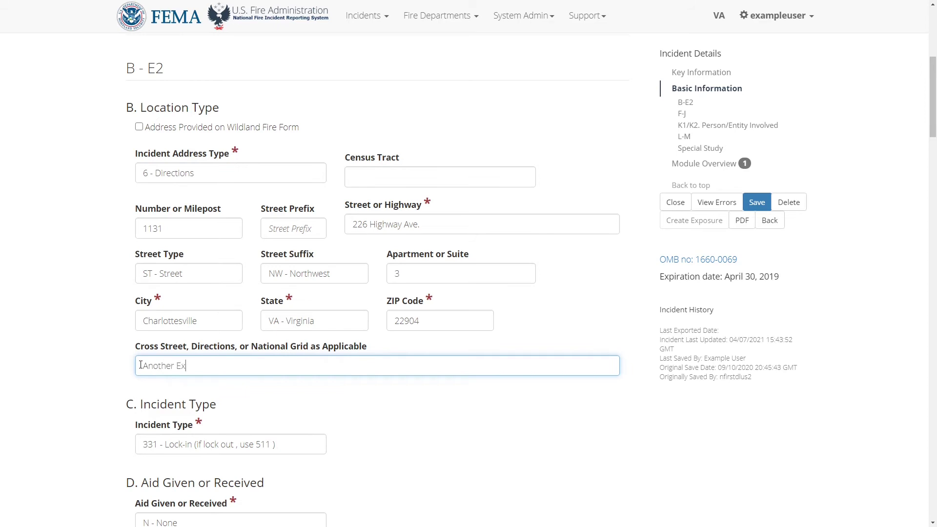
{"action": "type", "text": "ample Directions"}
{"action": "left_click", "coordinate": [81, 301]}
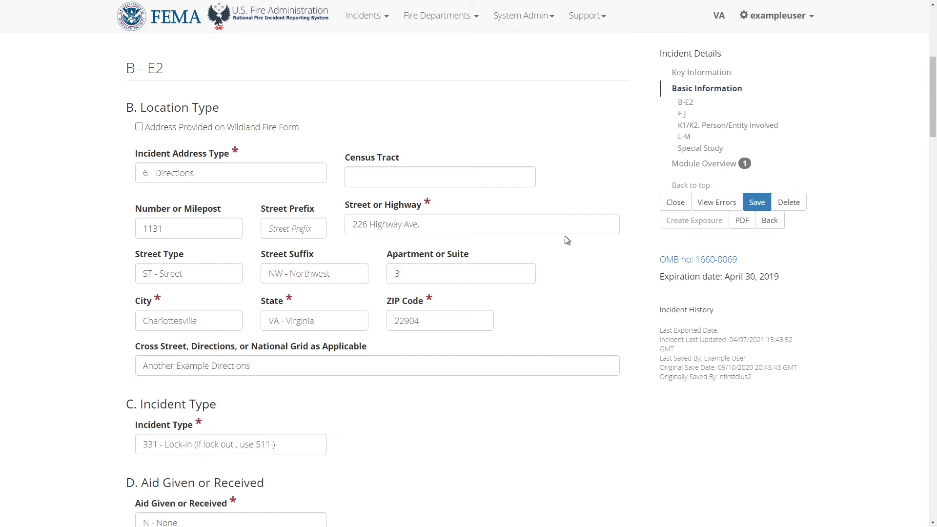
{"action": "left_click", "coordinate": [763, 204]}
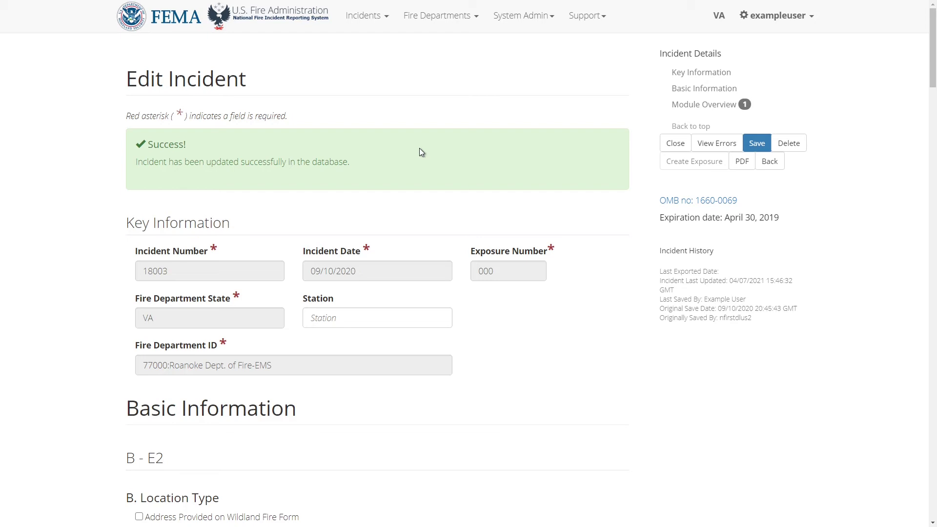
Clear the ZIP Code, the city Charlottesville and the State value, then save the incident
{"action": "scroll", "coordinate": [420, 153], "scroll_direction": "down", "scroll_amount": 7}
{"action": "double_click", "coordinate": [439, 315]}
{"action": "key", "text": "BackSpace"}
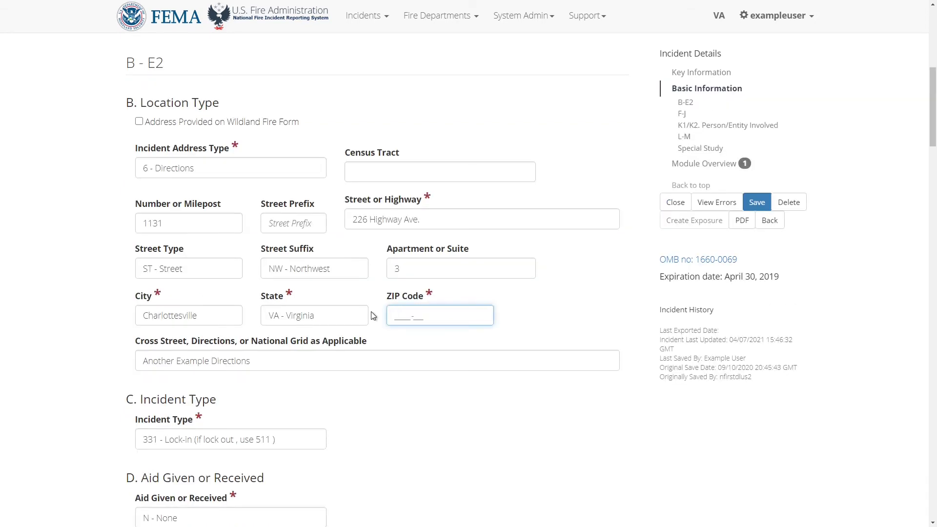
{"action": "double_click", "coordinate": [177, 311]}
{"action": "key", "text": "BackSpace"}
{"action": "key", "text": "Tab"}
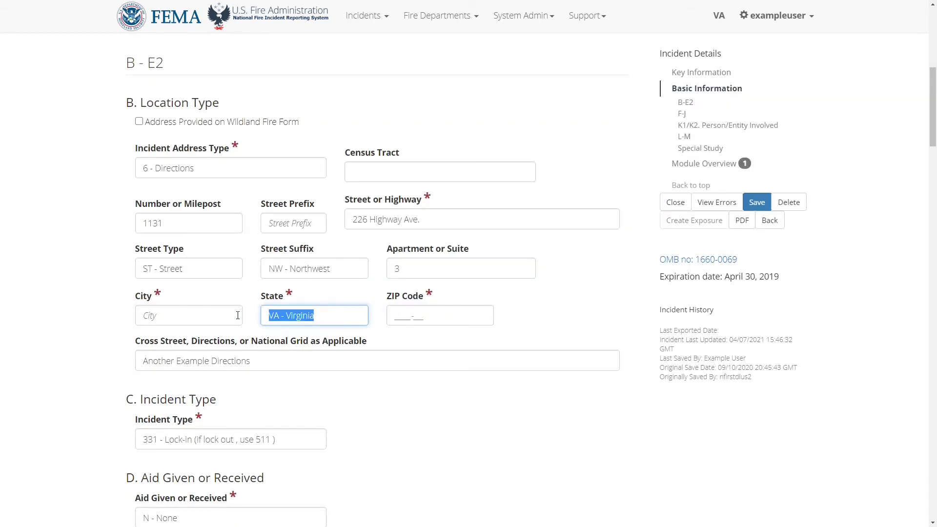
{"action": "key", "text": "BackSpace"}
{"action": "left_click", "coordinate": [649, 290]}
{"action": "left_click", "coordinate": [757, 204]}
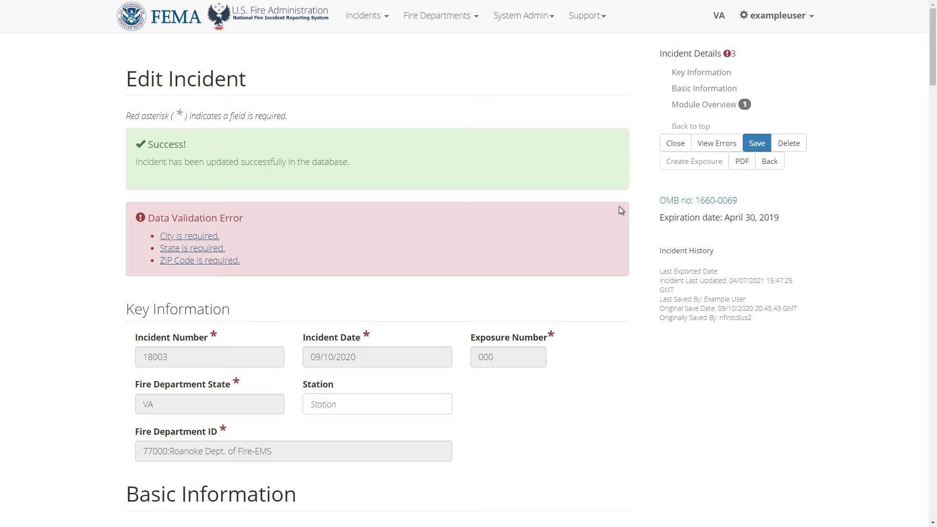
From the validation errors, change Incident Type from 331 Lock-in to 100 - Fire, other
{"action": "left_click", "coordinate": [712, 144]}
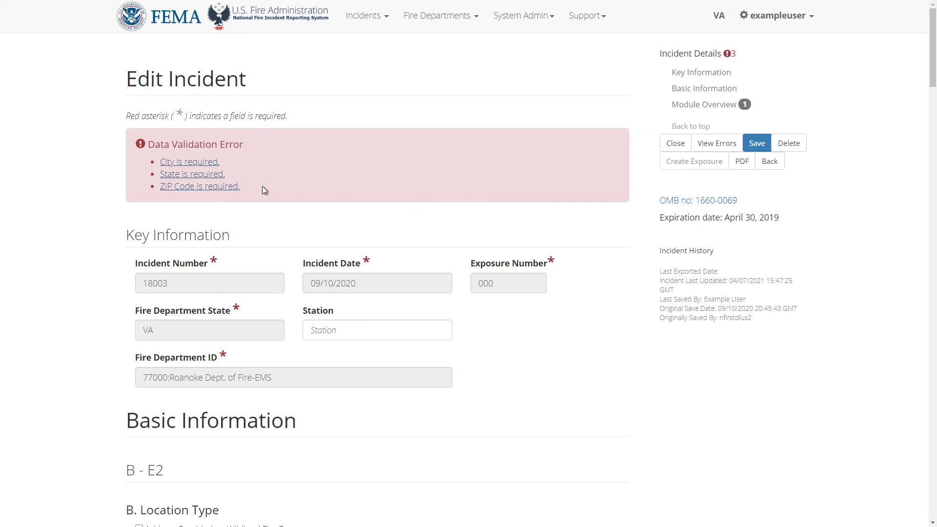
{"action": "scroll", "coordinate": [262, 189], "scroll_direction": "down", "scroll_amount": 10}
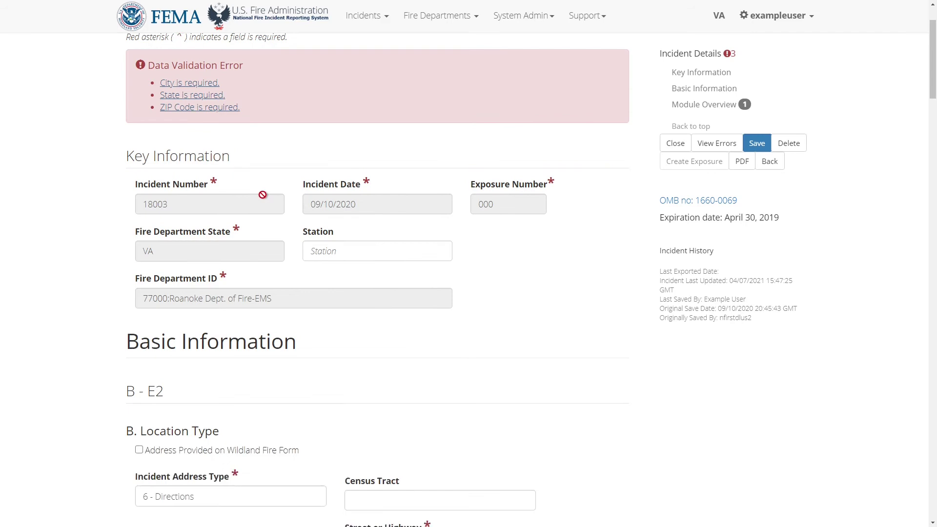
{"action": "scroll", "coordinate": [263, 204], "scroll_direction": "down", "scroll_amount": 5}
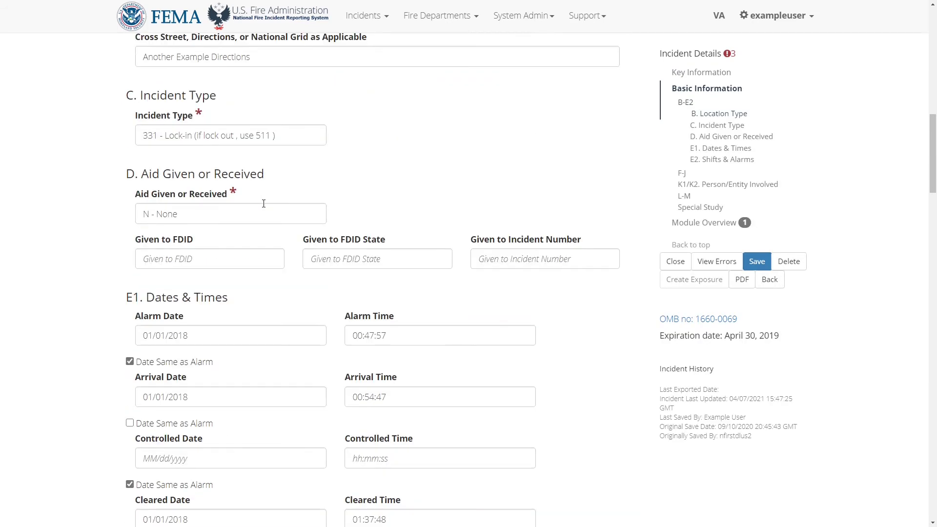
{"action": "scroll", "coordinate": [264, 203], "scroll_direction": "up", "scroll_amount": 2}
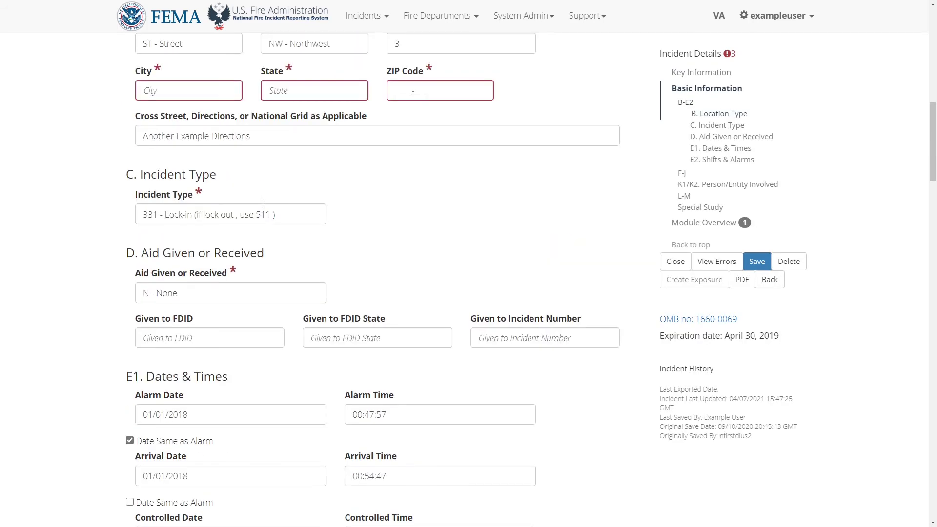
{"action": "left_click", "coordinate": [287, 214]}
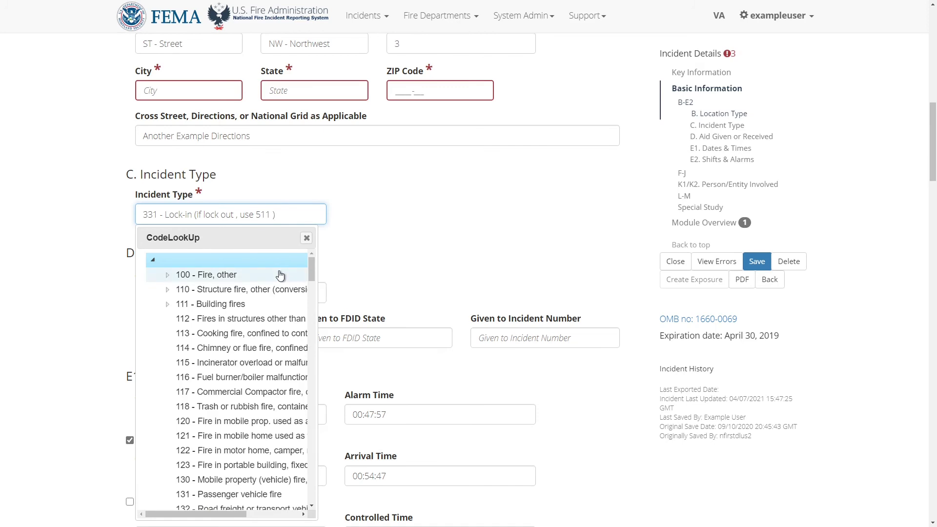
{"action": "scroll", "coordinate": [269, 320], "scroll_direction": "down", "scroll_amount": 3}
{"action": "scroll", "coordinate": [270, 322], "scroll_direction": "up", "scroll_amount": 3}
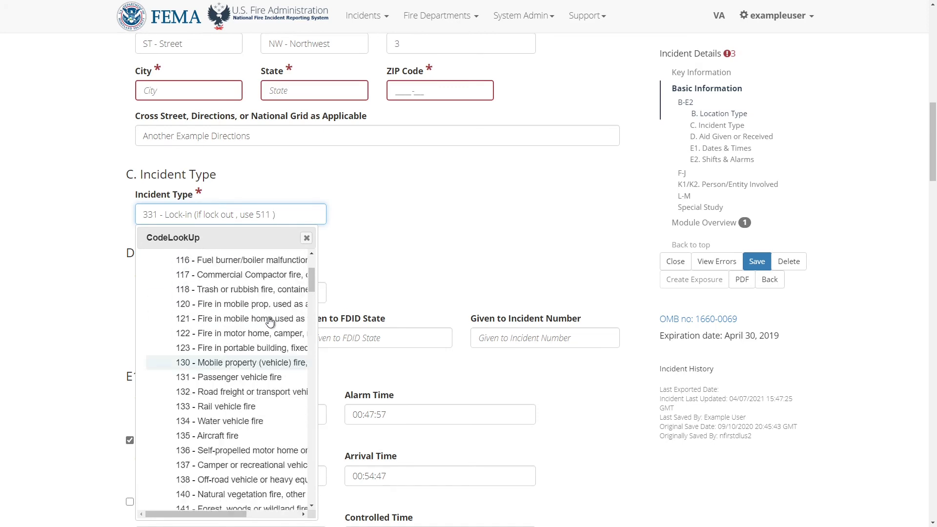
{"action": "left_click", "coordinate": [285, 279]}
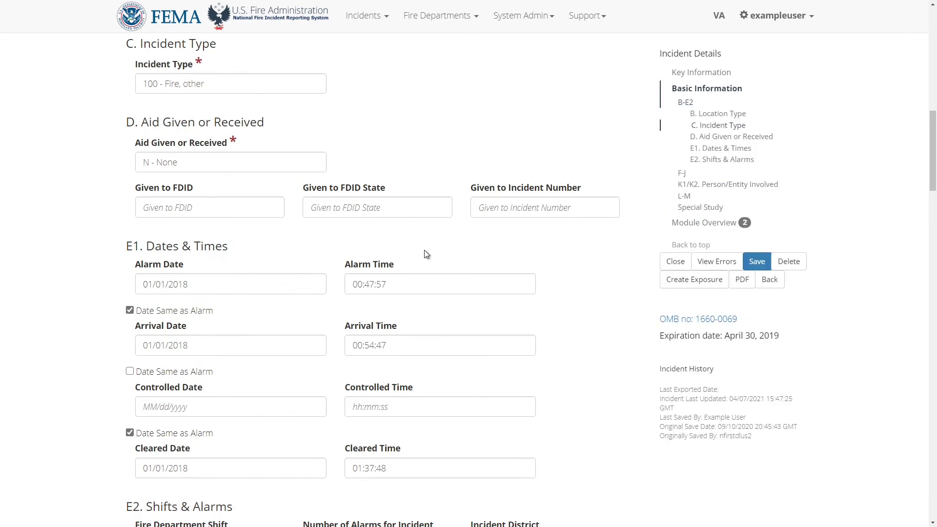
{"action": "scroll", "coordinate": [425, 251], "scroll_direction": "down", "scroll_amount": 3}
{"action": "scroll", "coordinate": [425, 250], "scroll_direction": "down", "scroll_amount": 5}
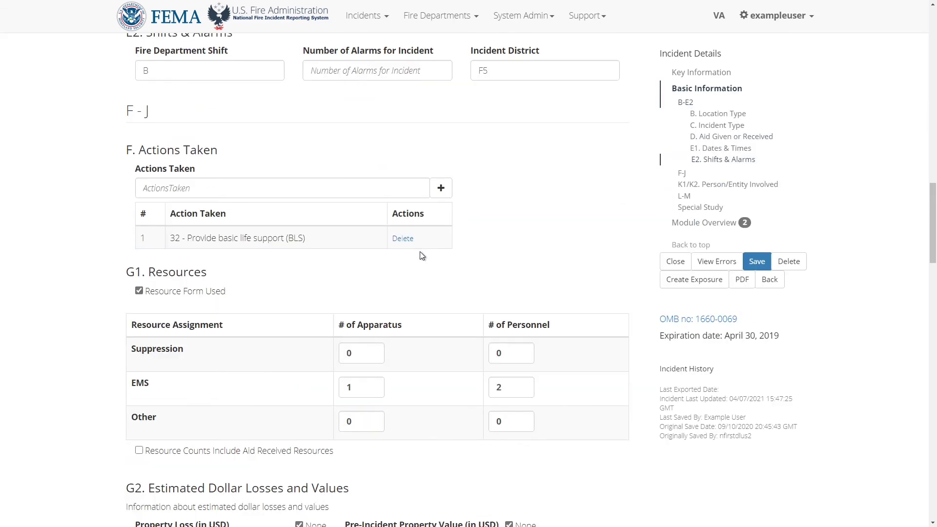
{"action": "scroll", "coordinate": [422, 256], "scroll_direction": "down", "scroll_amount": 6}
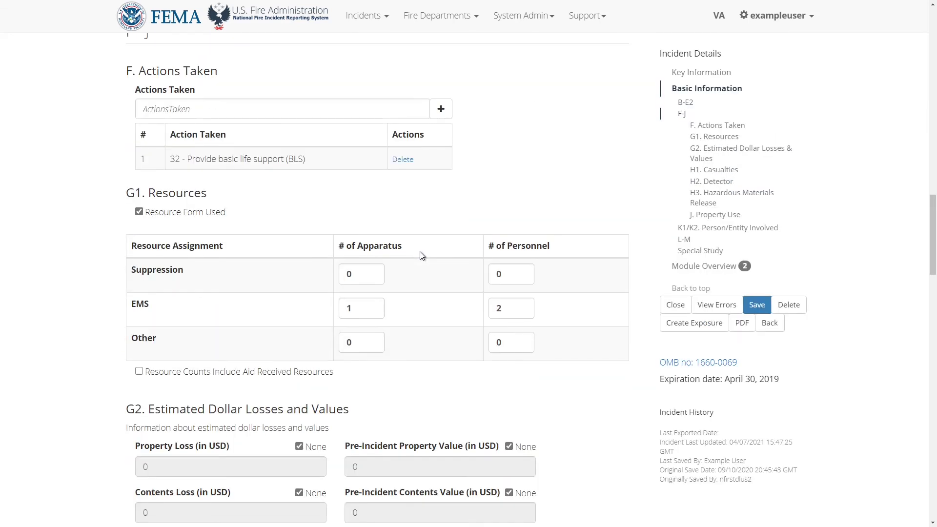
{"action": "scroll", "coordinate": [422, 256], "scroll_direction": "down", "scroll_amount": 9}
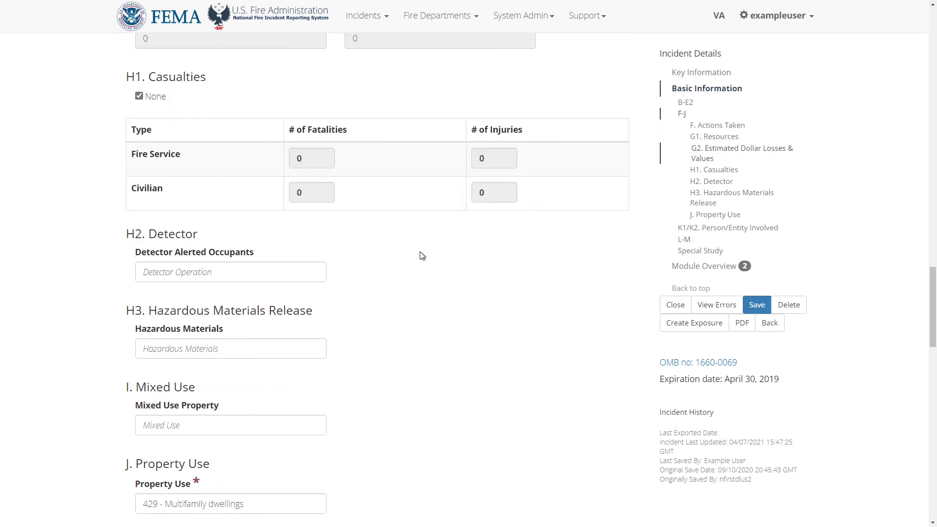
{"action": "scroll", "coordinate": [421, 251], "scroll_direction": "down", "scroll_amount": 5}
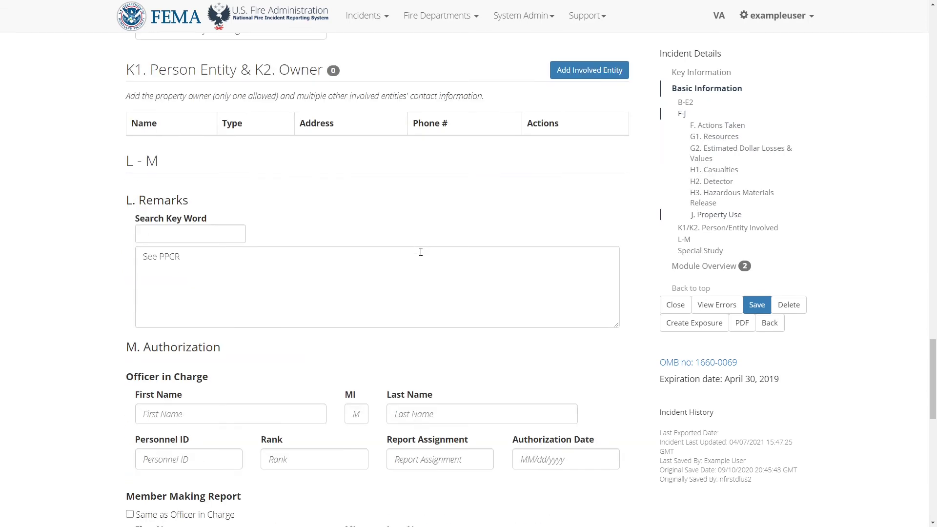
{"action": "scroll", "coordinate": [421, 251], "scroll_direction": "down", "scroll_amount": 2}
{"action": "scroll", "coordinate": [422, 255], "scroll_direction": "down", "scroll_amount": 1}
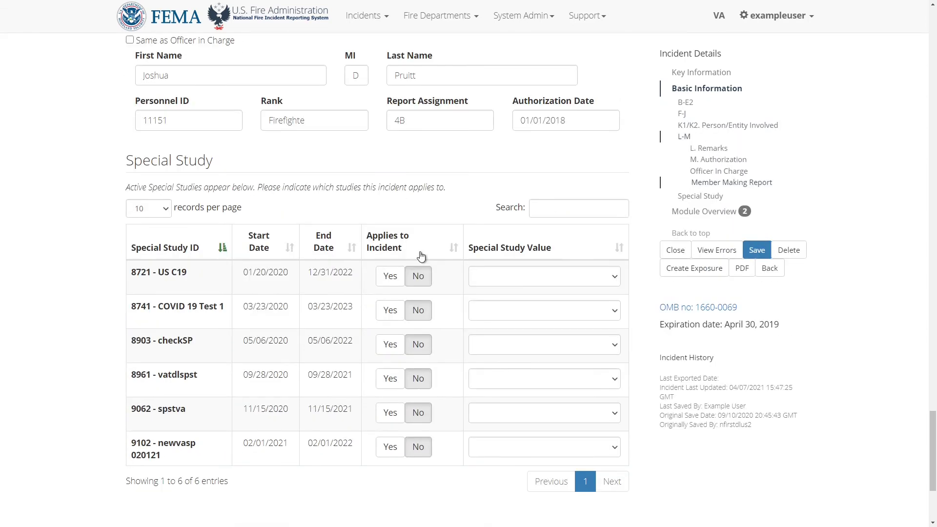
{"action": "scroll", "coordinate": [421, 255], "scroll_direction": "down", "scroll_amount": 3}
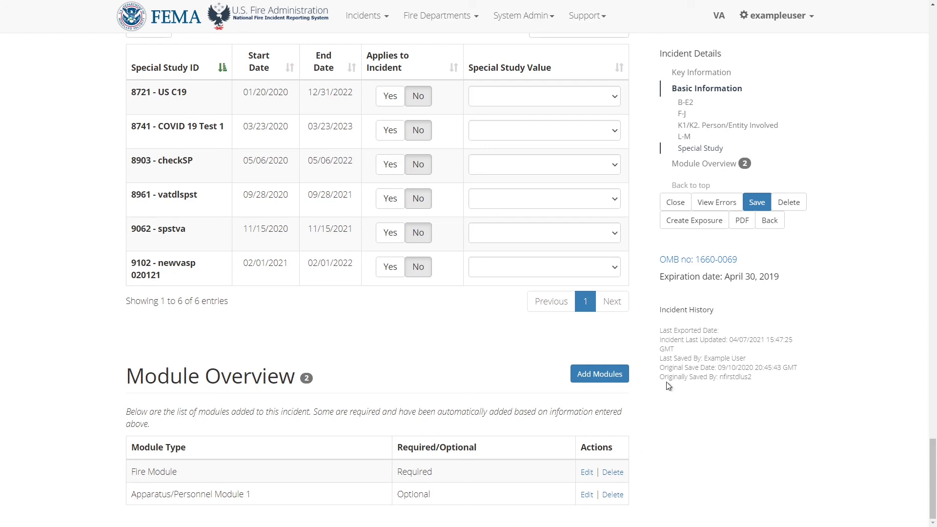
Clear the stray text highlight left in the side panel
{"action": "left_click_drag", "start_coordinate": [657, 311], "coordinate": [723, 312]}
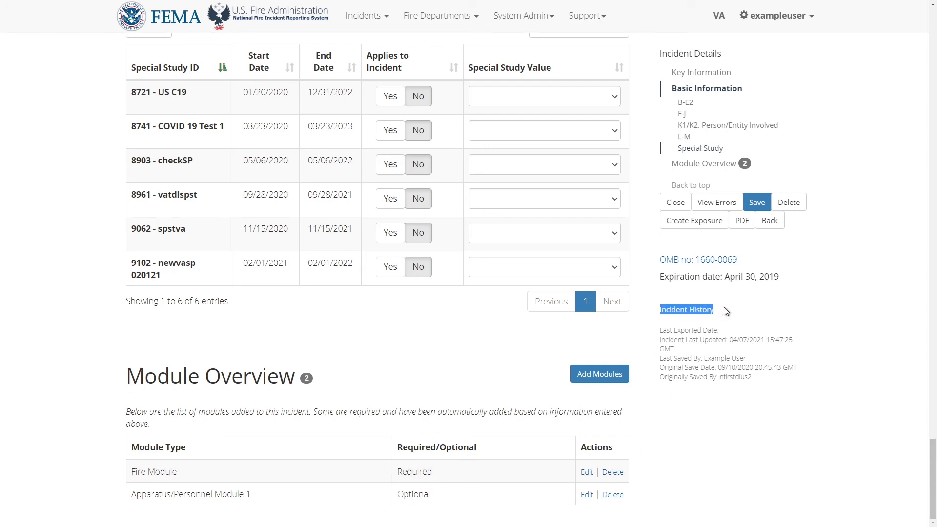
{"action": "left_click", "coordinate": [724, 308]}
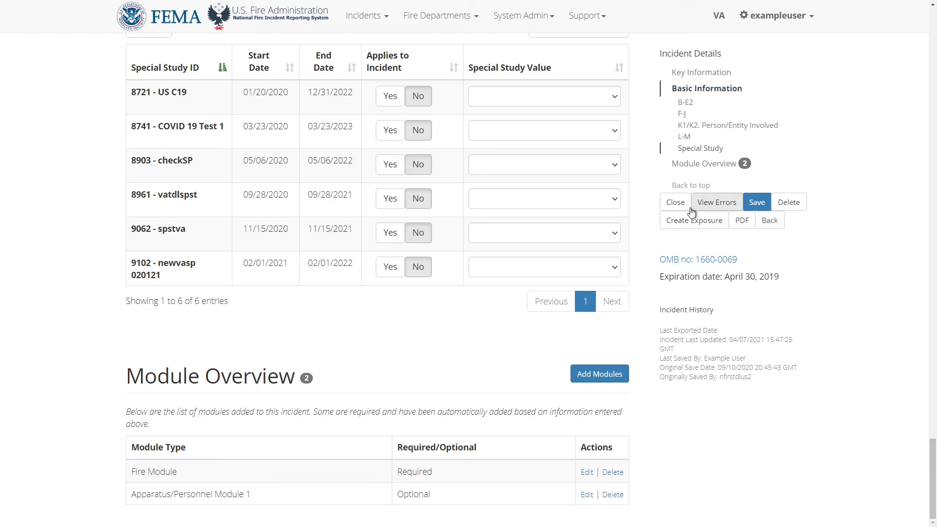
Close incident 18003 and confirm in the Close Confirmation dialog
{"action": "left_click", "coordinate": [676, 203]}
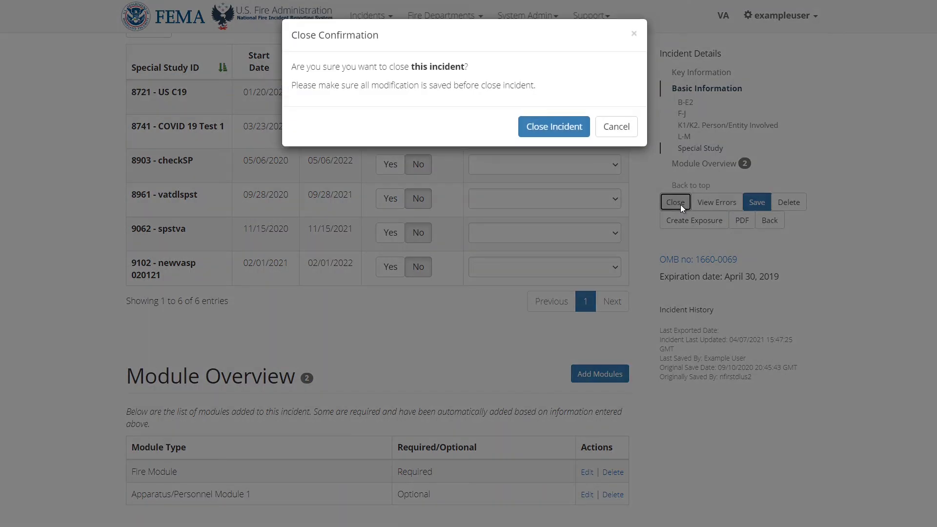
{"action": "left_click", "coordinate": [580, 135]}
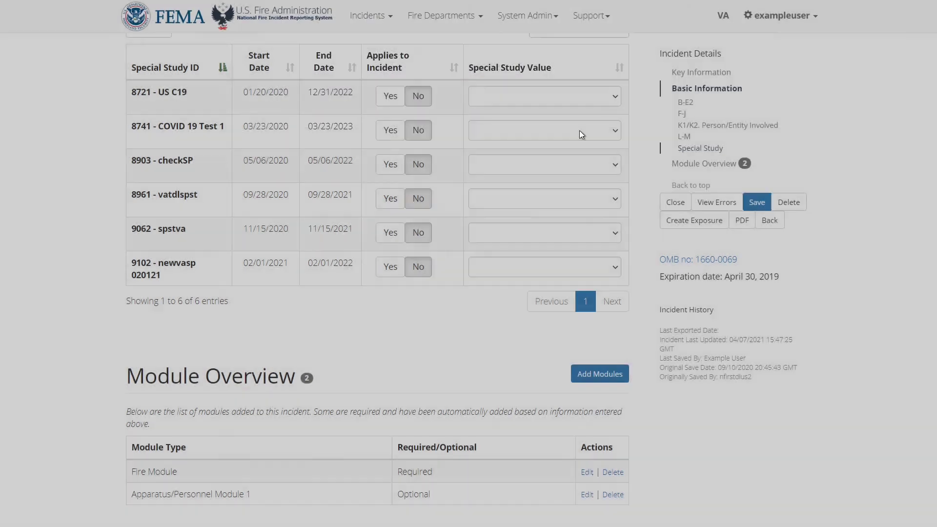